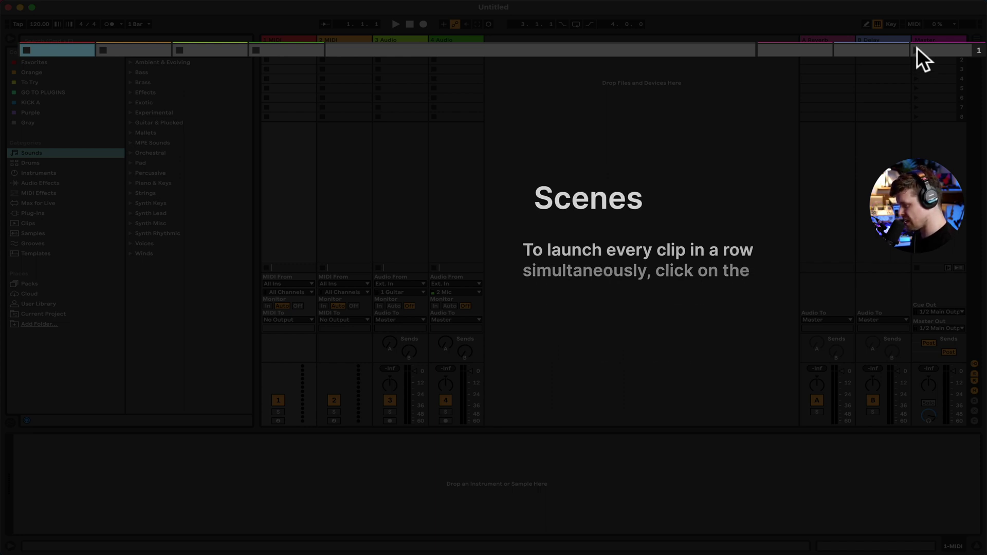
Launch scene 1 of the empty Untitled set from the Master column
{"action": "left_click", "coordinate": [918, 49]}
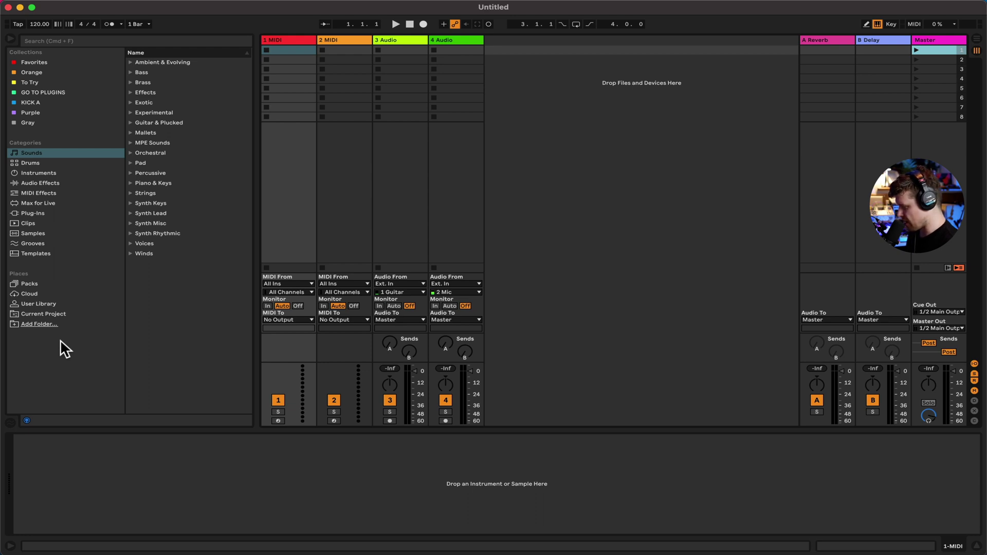
Drag the Ableton Loops Examples folder from the Finder Desktop into Live's Places list
{"action": "left_click", "coordinate": [44, 535]}
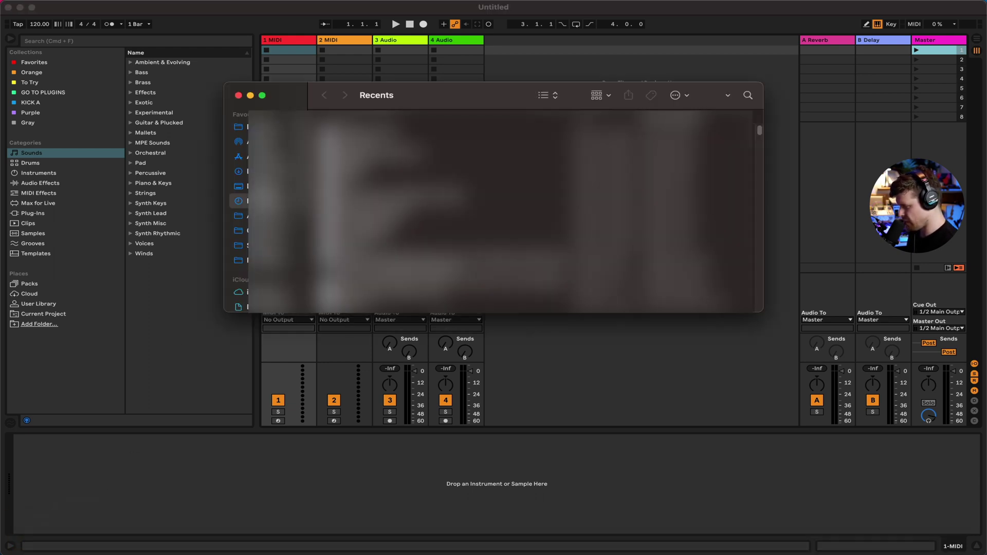
{"action": "left_click", "coordinate": [238, 186]}
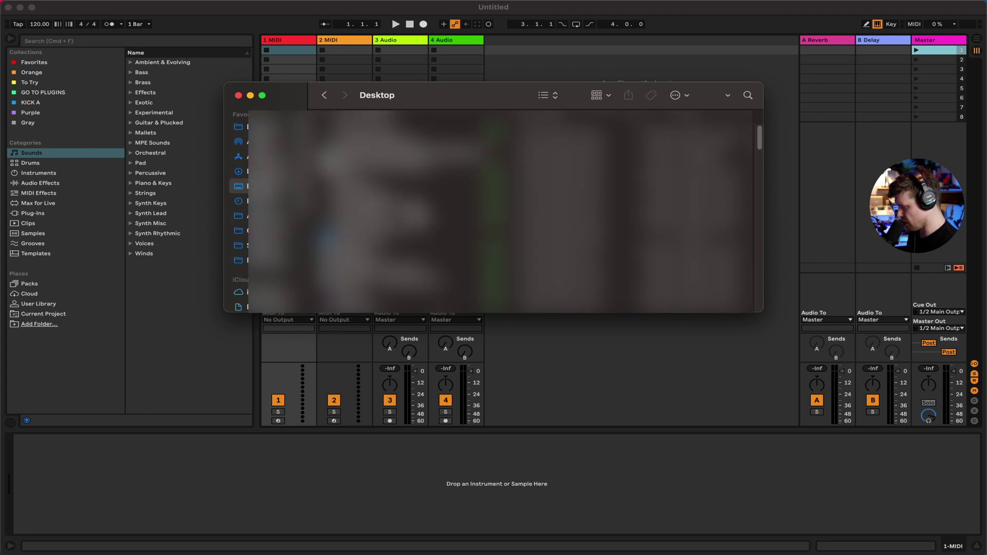
{"action": "scroll", "coordinate": [411, 221], "scroll_direction": "down", "scroll_amount": 5}
{"action": "left_click", "coordinate": [411, 221]}
{"action": "left_click_drag", "start_coordinate": [411, 221], "coordinate": [107, 359]}
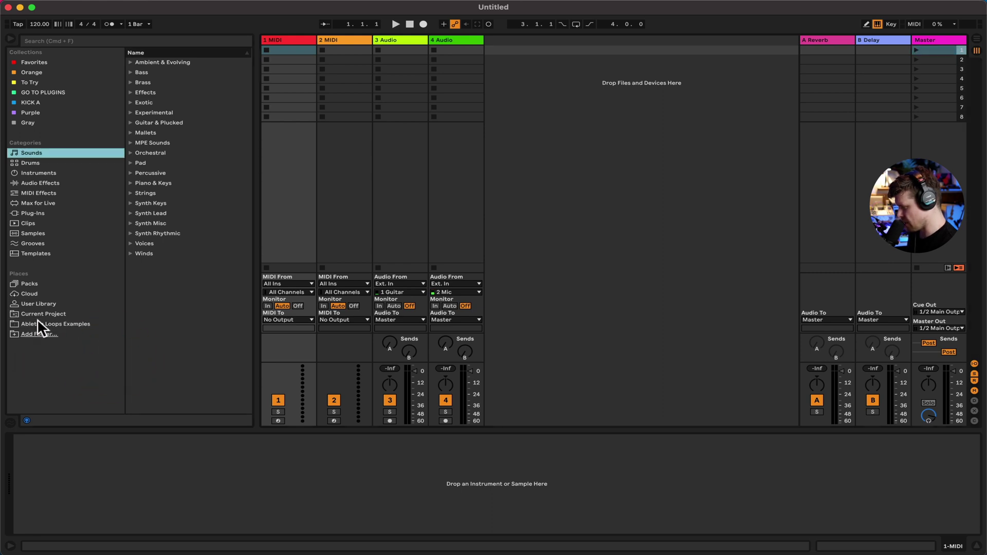
{"action": "left_click", "coordinate": [11, 37]}
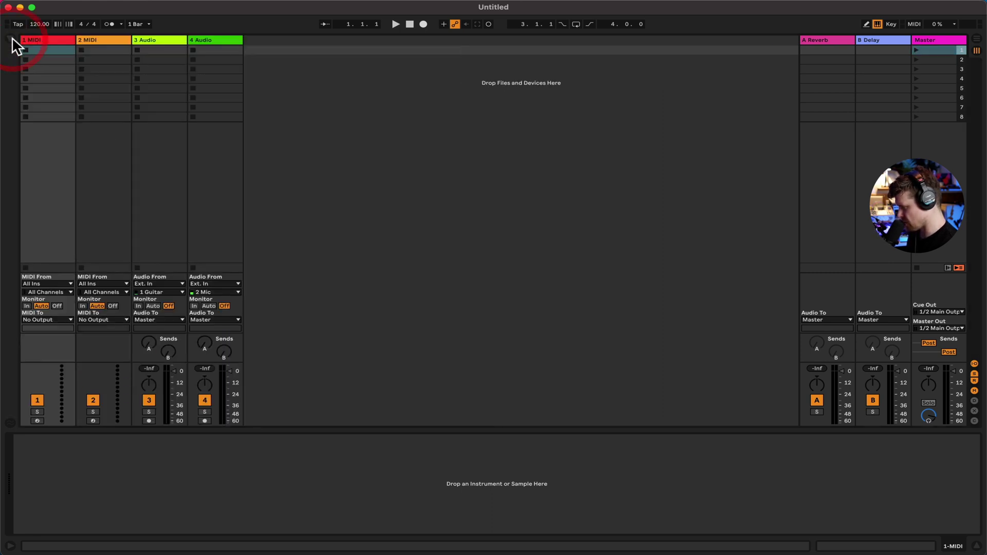
Show the browser and list the loops in Ableton Loops Examples
{"action": "left_click", "coordinate": [11, 37]}
{"action": "left_click", "coordinate": [12, 37]}
{"action": "left_click", "coordinate": [11, 37]}
{"action": "left_click", "coordinate": [12, 37]}
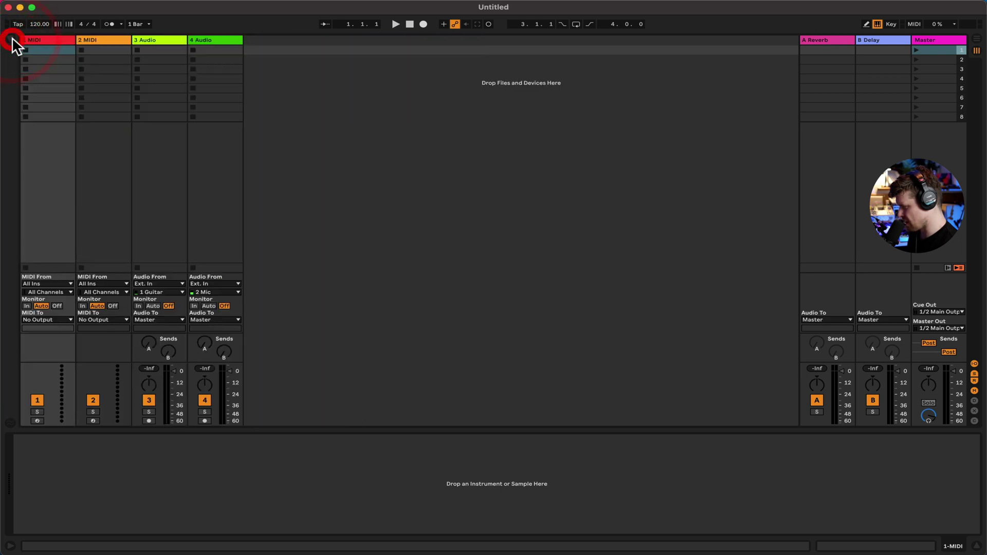
{"action": "left_click", "coordinate": [11, 37]}
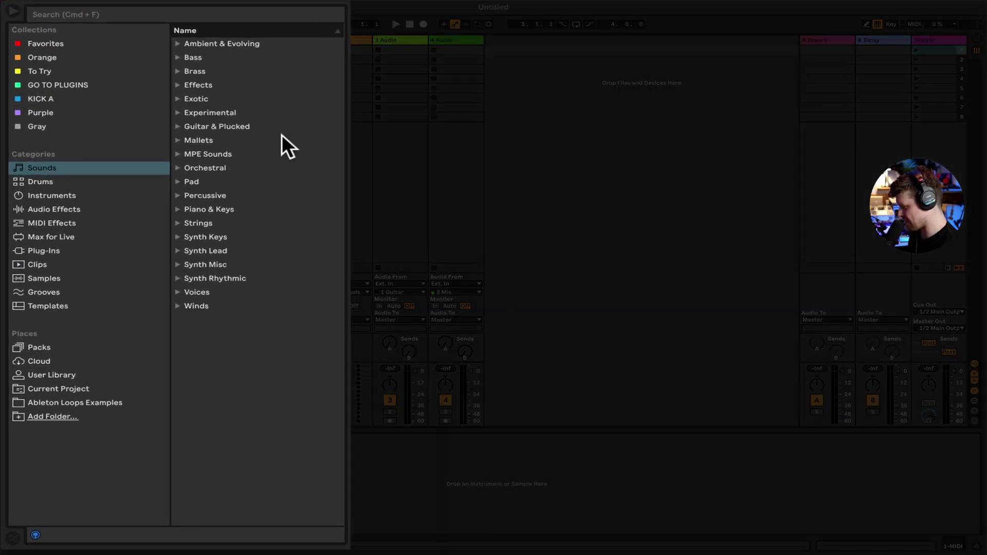
{"action": "left_click", "coordinate": [97, 403]}
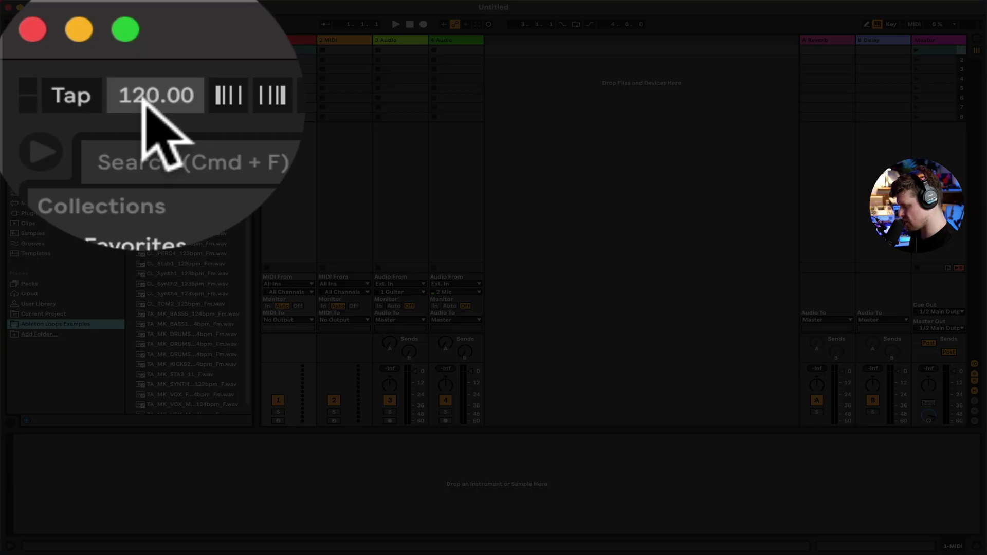
Set the song tempo to 123 BPM
{"action": "left_click", "coordinate": [145, 100]}
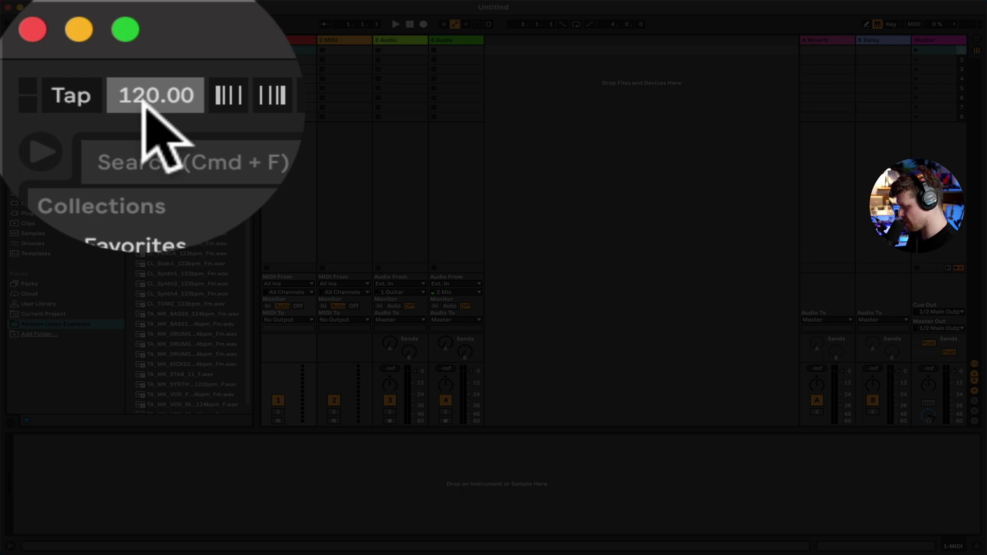
{"action": "type", "text": "123"}
{"action": "key", "text": "Return"}
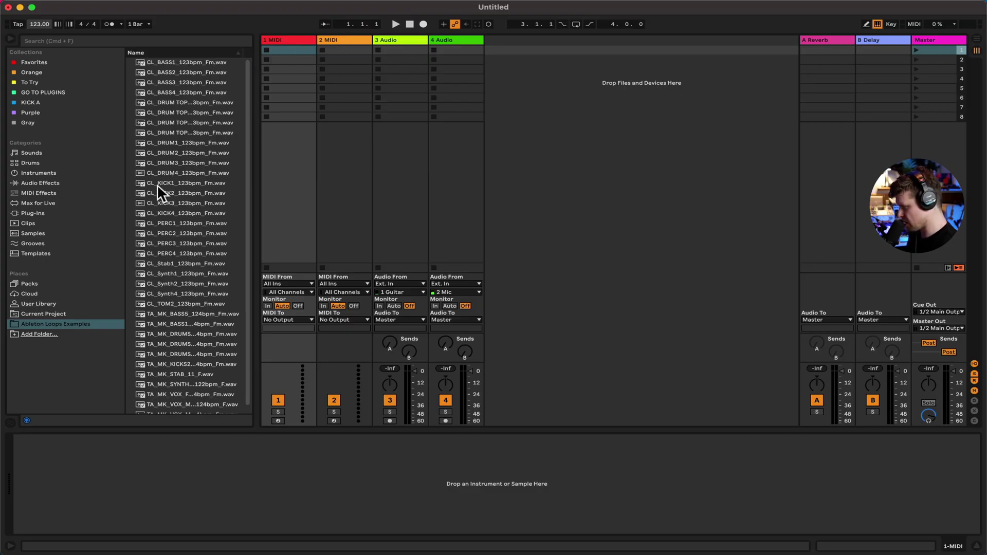
Put CL_KICK1 in track 3's first slot and CL_DRUM TOP4 on a new track, then play the kick
{"action": "left_click_drag", "start_coordinate": [163, 183], "coordinate": [414, 58]}
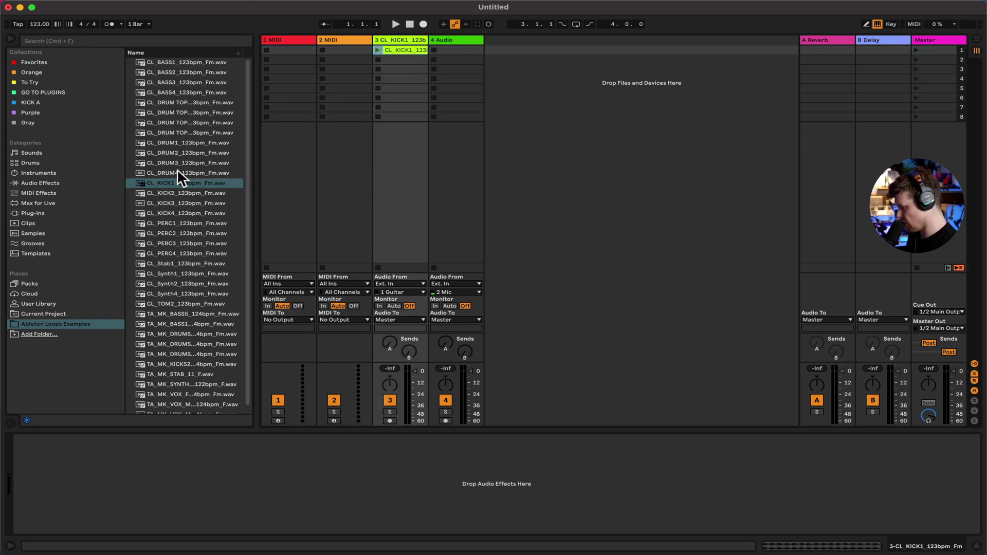
{"action": "left_click_drag", "start_coordinate": [172, 129], "coordinate": [545, 50]}
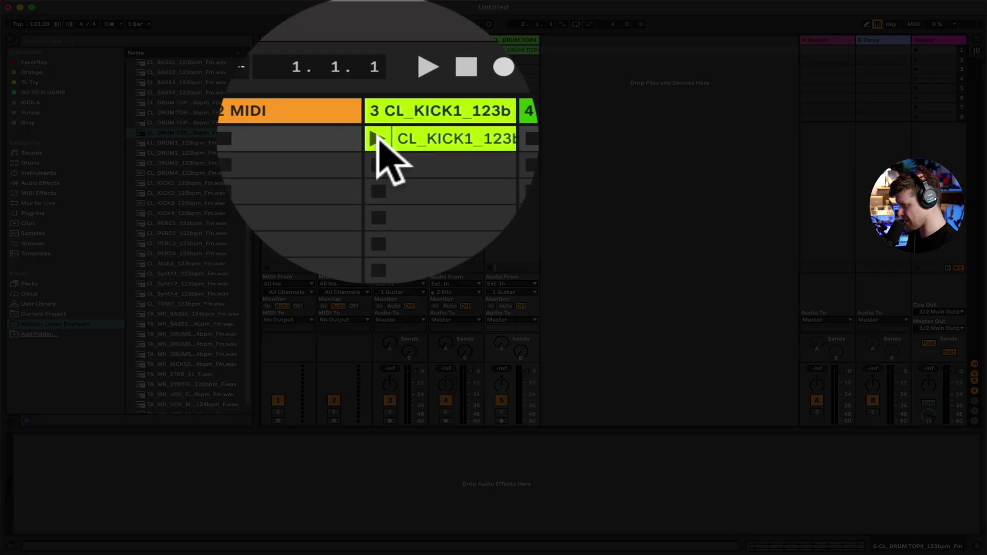
{"action": "left_click", "coordinate": [378, 138]}
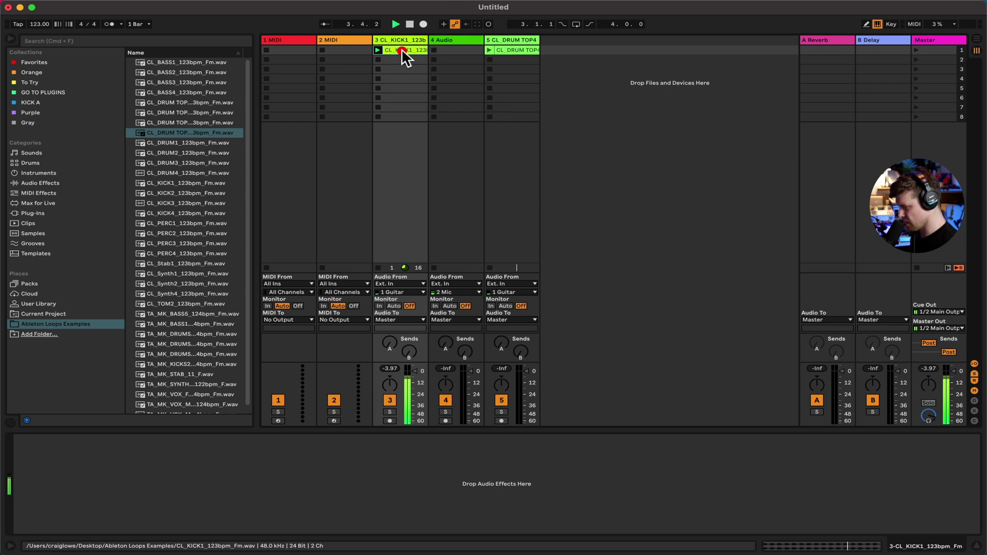
Show the kick clip's waveform, restart the kick, and launch CL_DRUM TOP4 alongside it
{"action": "left_click", "coordinate": [402, 50]}
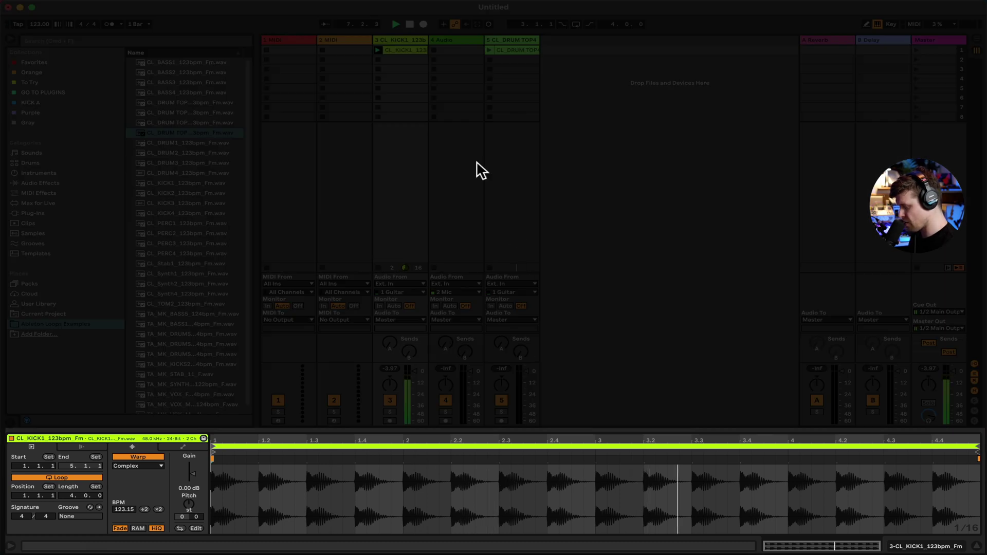
{"action": "left_click", "coordinate": [378, 60]}
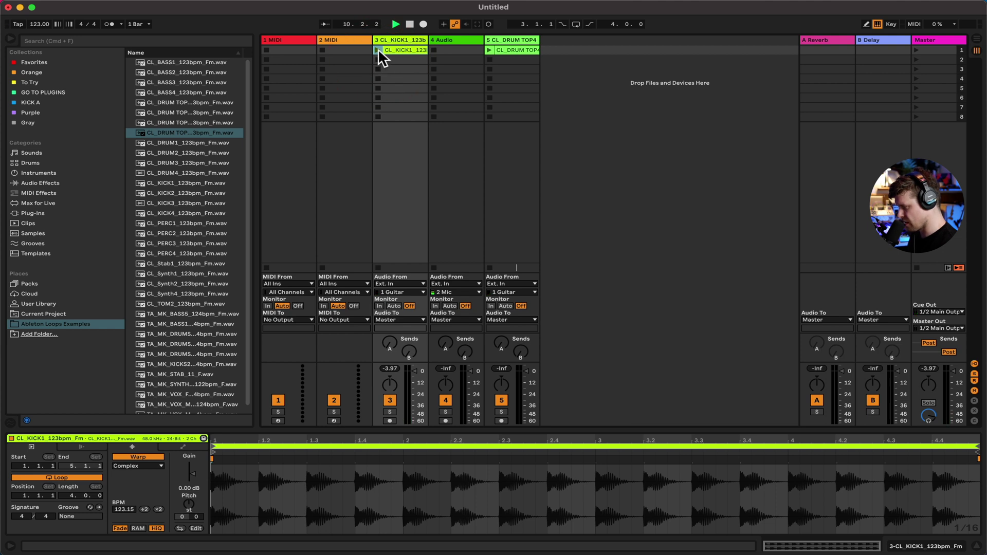
{"action": "left_click", "coordinate": [378, 50]}
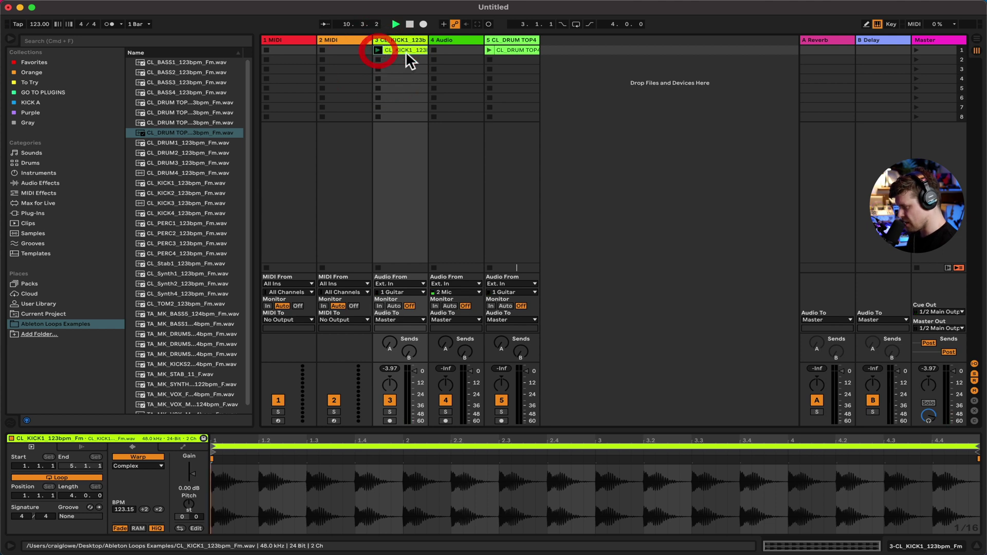
{"action": "left_click", "coordinate": [489, 50]}
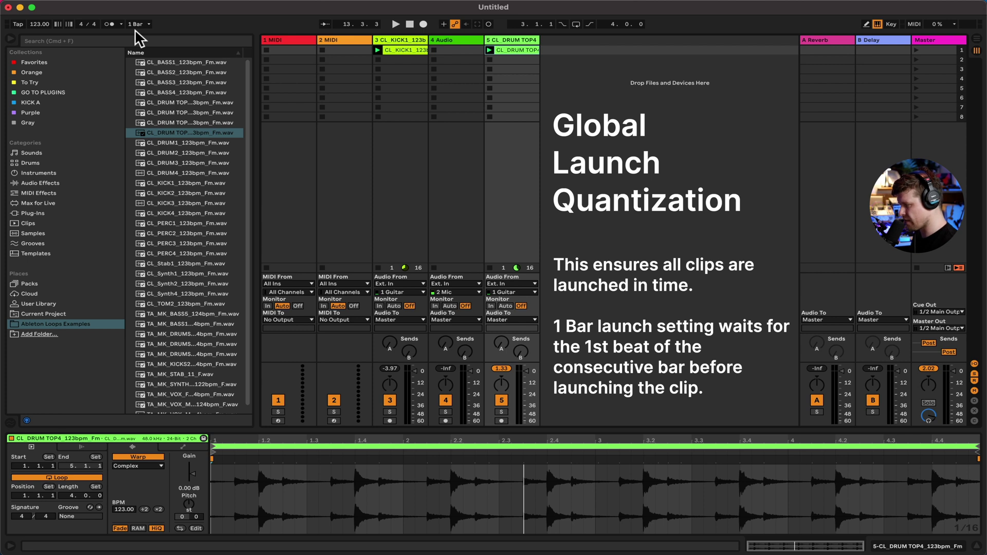
{"action": "left_click", "coordinate": [490, 60]}
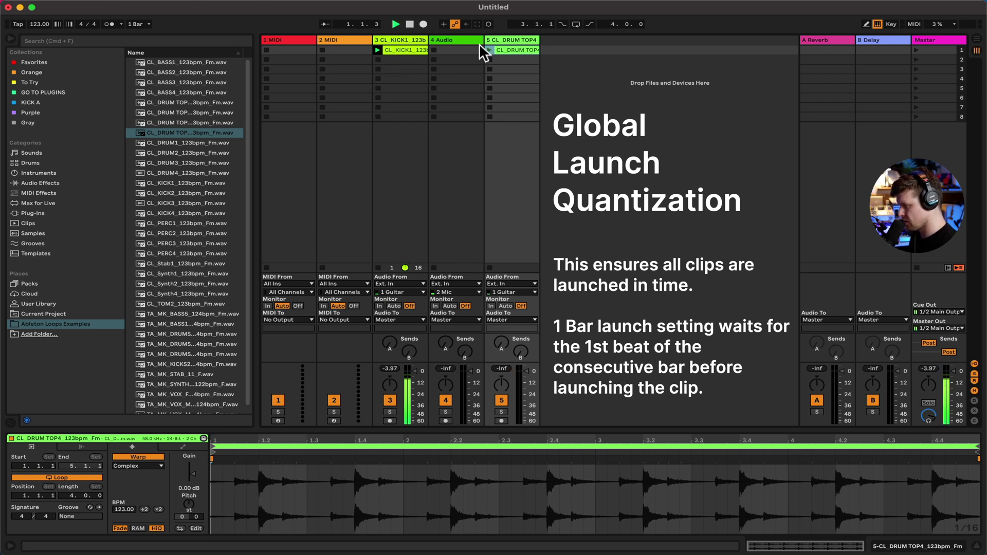
{"action": "left_click", "coordinate": [490, 50]}
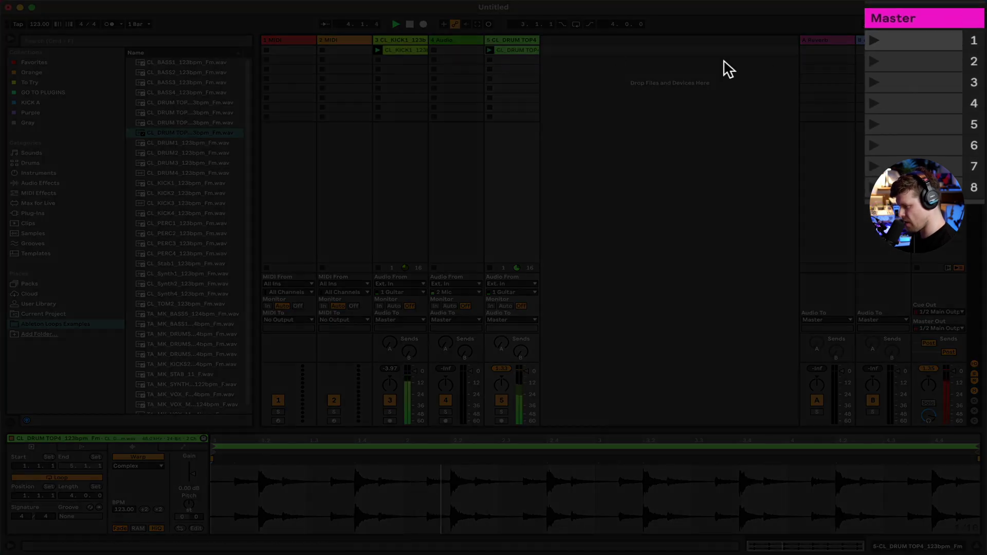
Launch empty scene 2, then scene 1, and stop all playback
{"action": "left_click", "coordinate": [873, 63]}
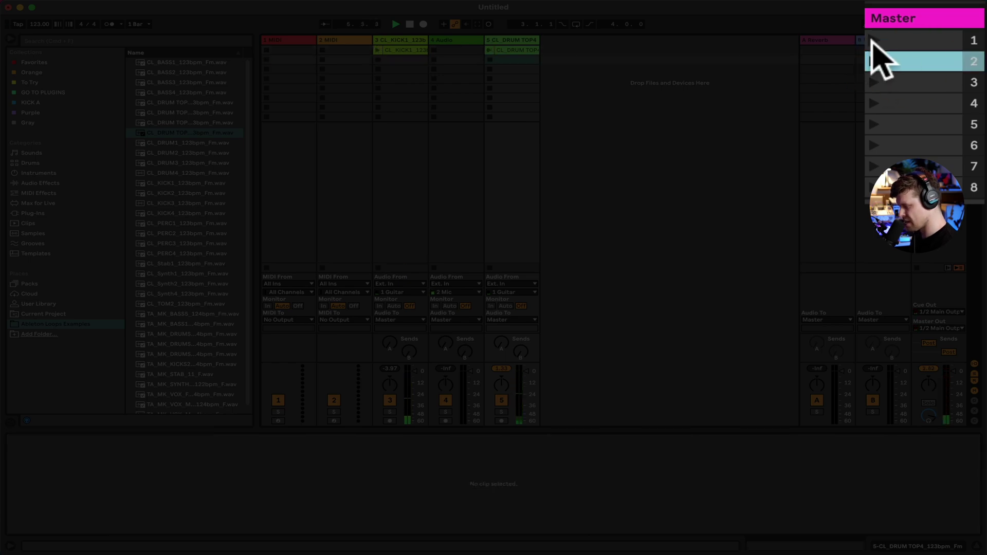
{"action": "left_click", "coordinate": [875, 41]}
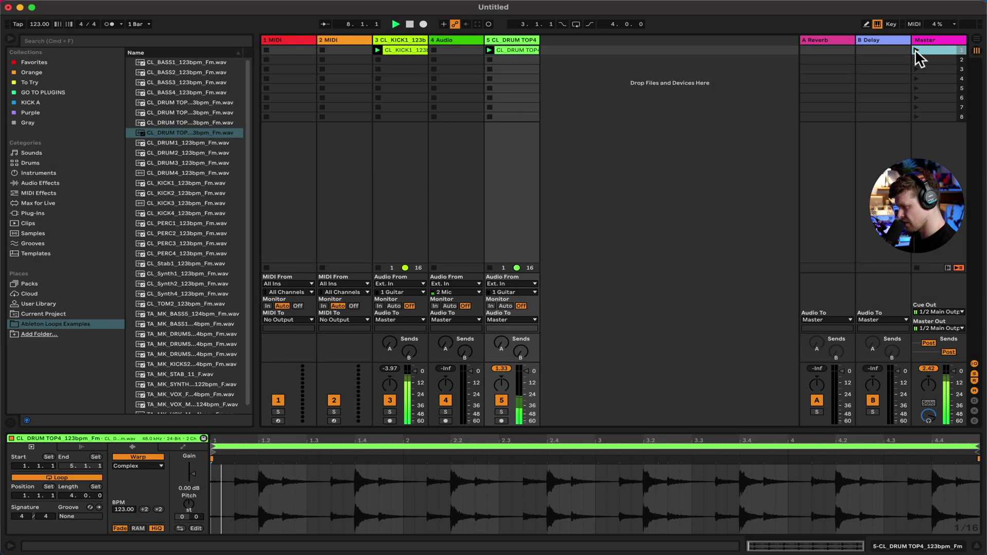
{"action": "key", "text": "space"}
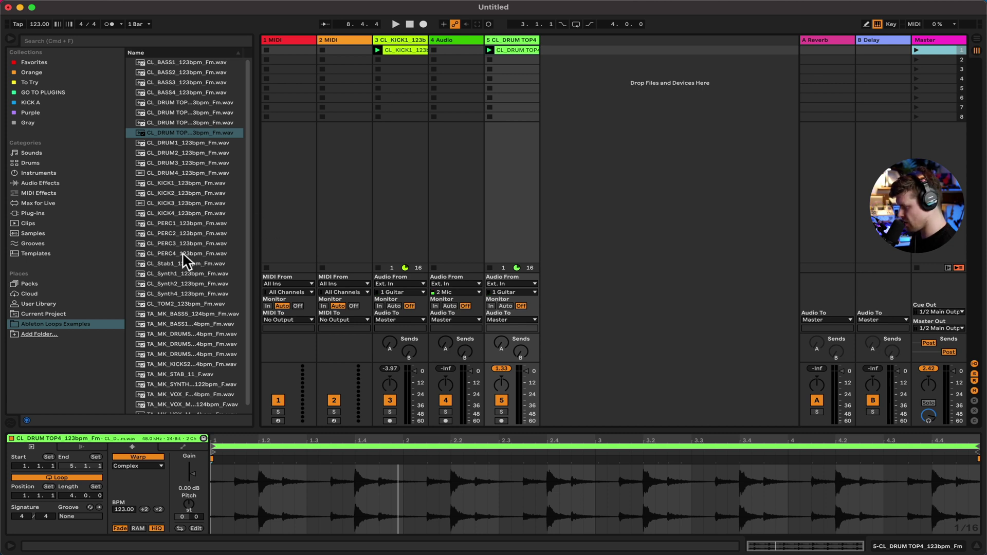
{"action": "scroll", "coordinate": [182, 252], "scroll_direction": "down", "scroll_amount": 1}
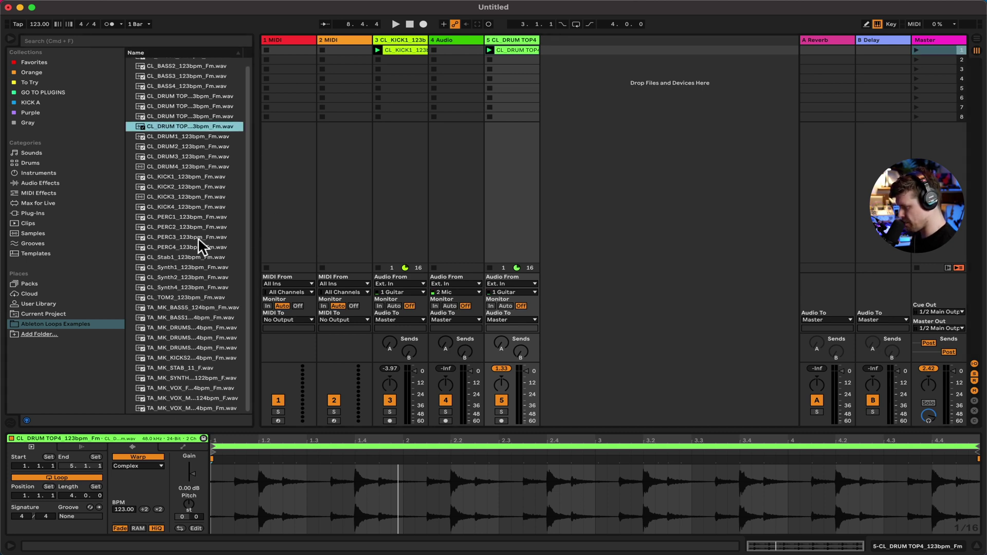
Preview CL_BASS2 and place it in track 4's first clip slot
{"action": "scroll", "coordinate": [178, 245], "scroll_direction": "up", "scroll_amount": 1}
{"action": "left_click", "coordinate": [166, 72]}
{"action": "key", "text": "space"}
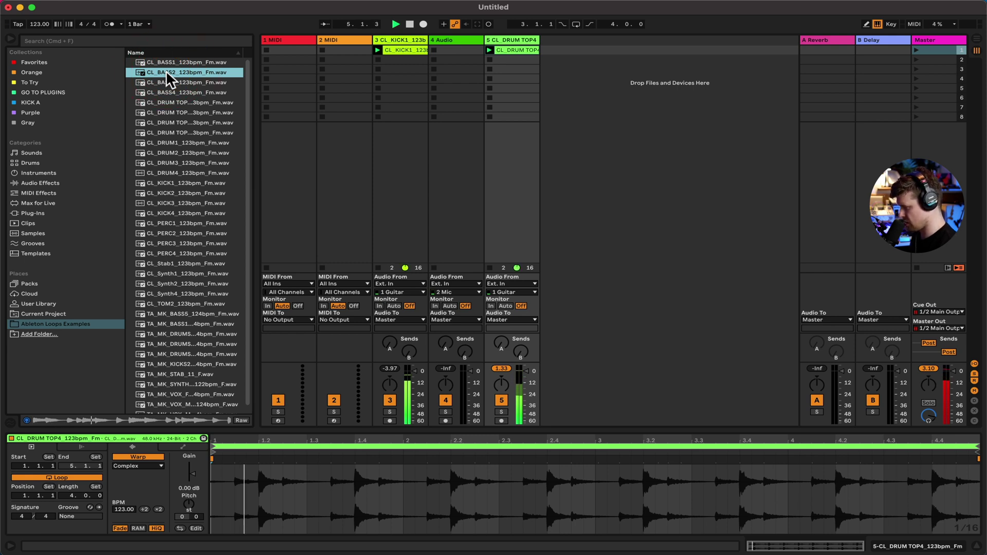
{"action": "left_click_drag", "start_coordinate": [165, 70], "coordinate": [456, 52]}
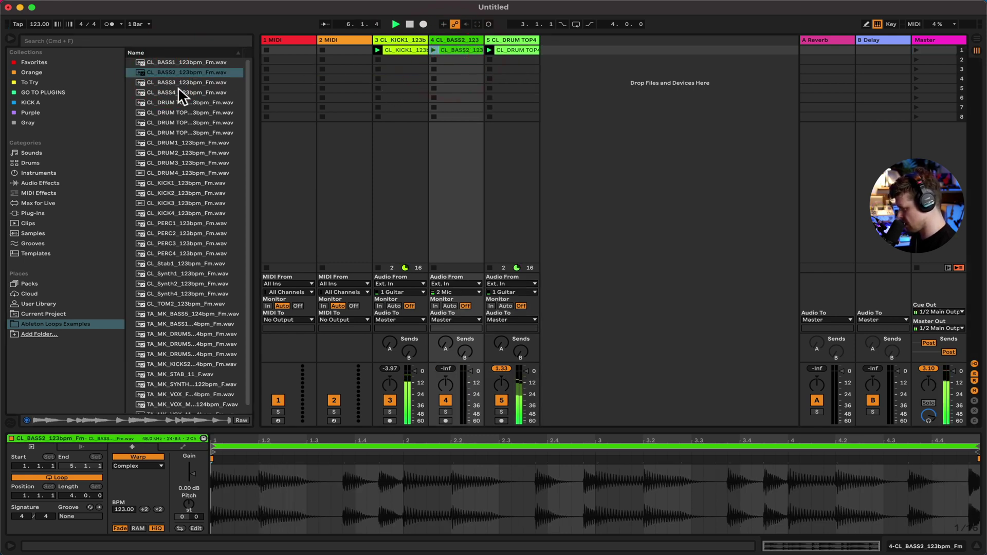
Add CL_PERC4 and CL_Synth1 as new tracks 6 and 7
{"action": "left_click", "coordinate": [181, 252]}
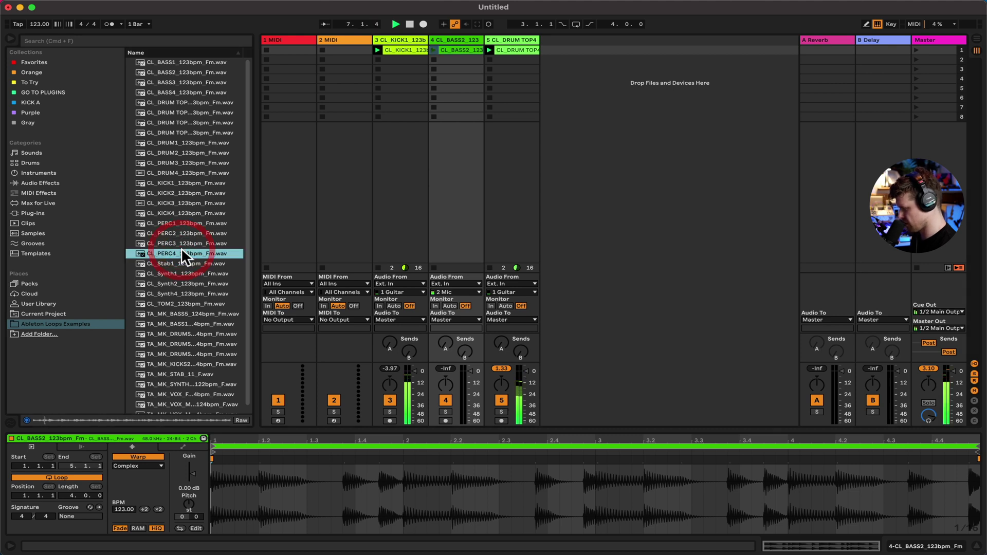
{"action": "left_click_drag", "start_coordinate": [181, 252], "coordinate": [601, 46]}
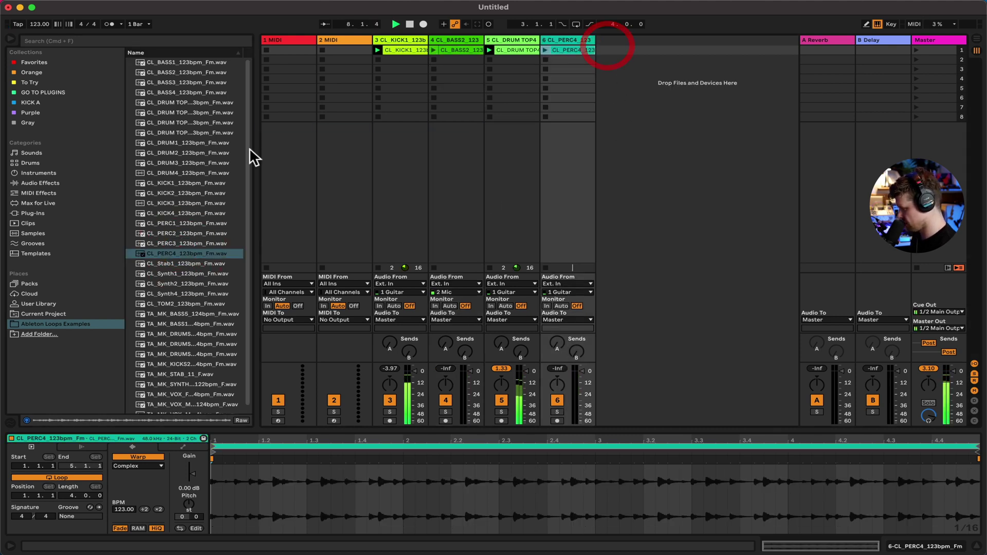
{"action": "left_click", "coordinate": [181, 273]}
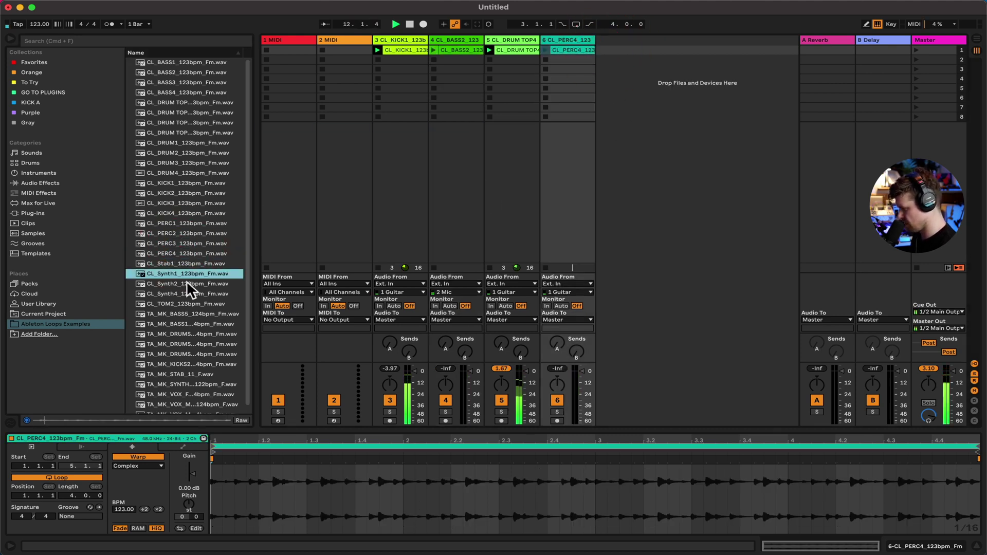
{"action": "left_click_drag", "start_coordinate": [183, 276], "coordinate": [656, 49]}
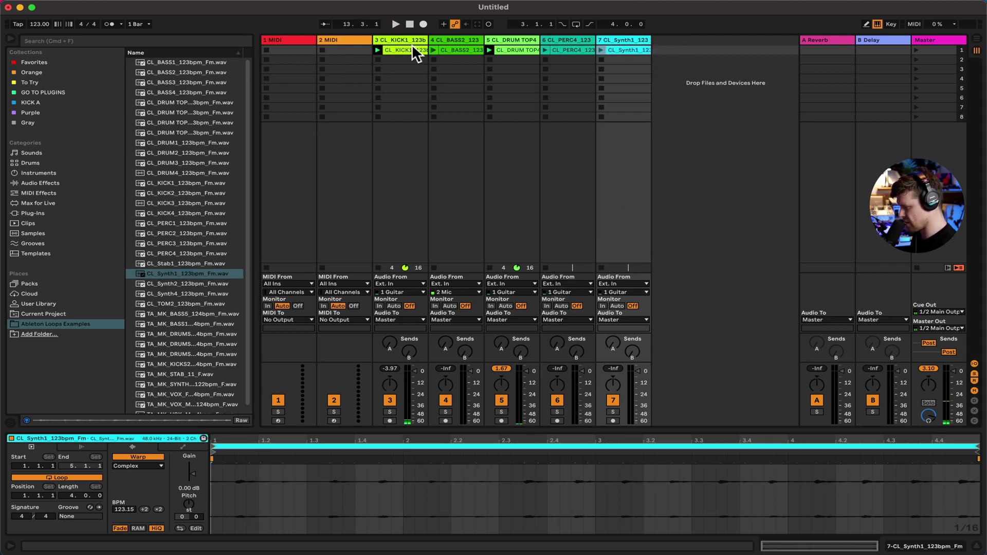
{"action": "left_click_drag", "start_coordinate": [914, 41], "coordinate": [871, 44]}
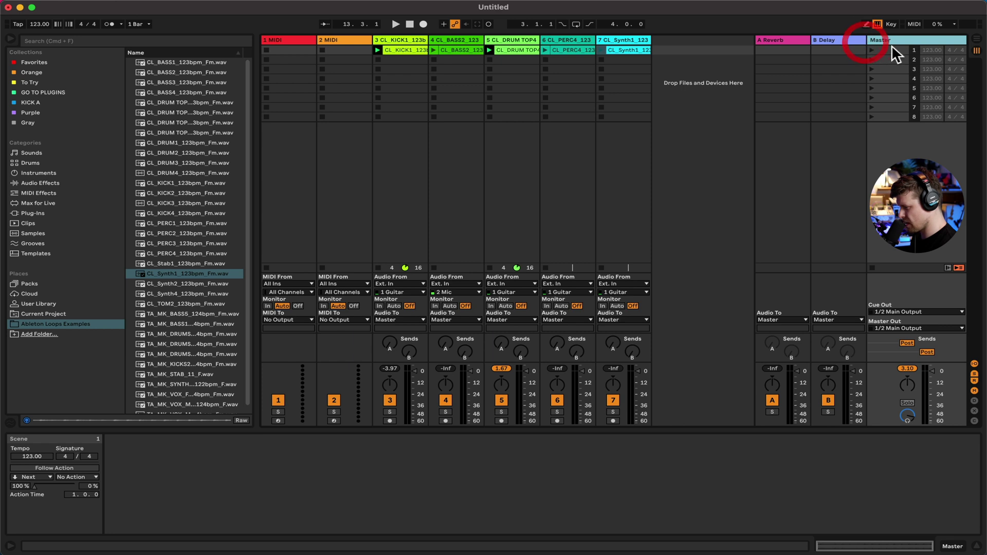
Duplicate scene 1, then strip scene 1 down to kick and bass
{"action": "left_click", "coordinate": [887, 49]}
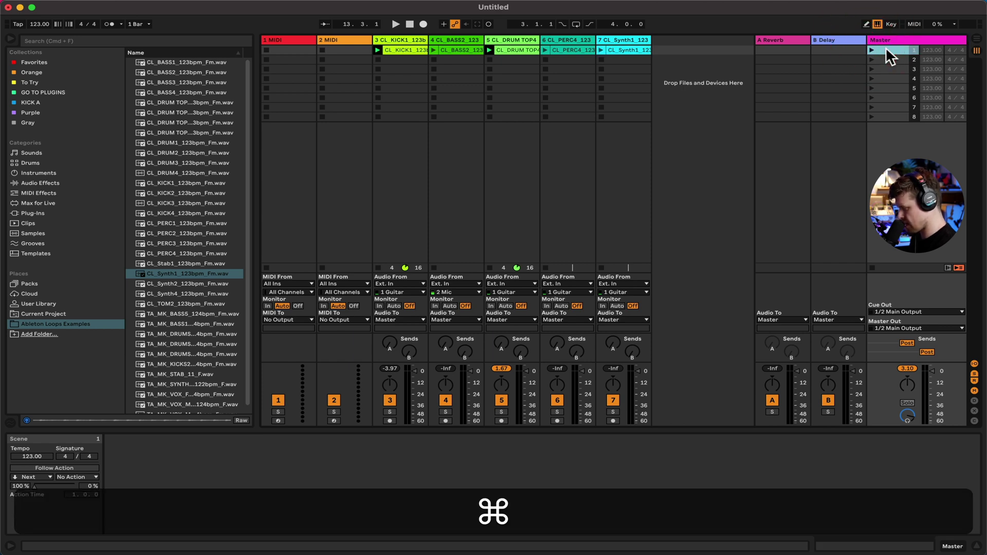
{"action": "key", "text": "super+d"}
{"action": "key", "text": "super+d"}
{"action": "key", "text": "super+d"}
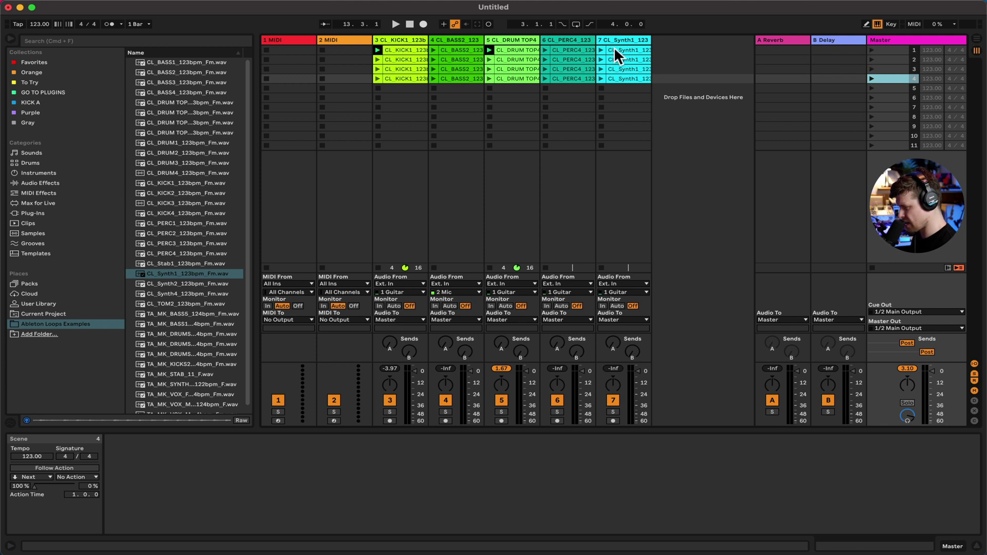
{"action": "left_click", "coordinate": [464, 49]}
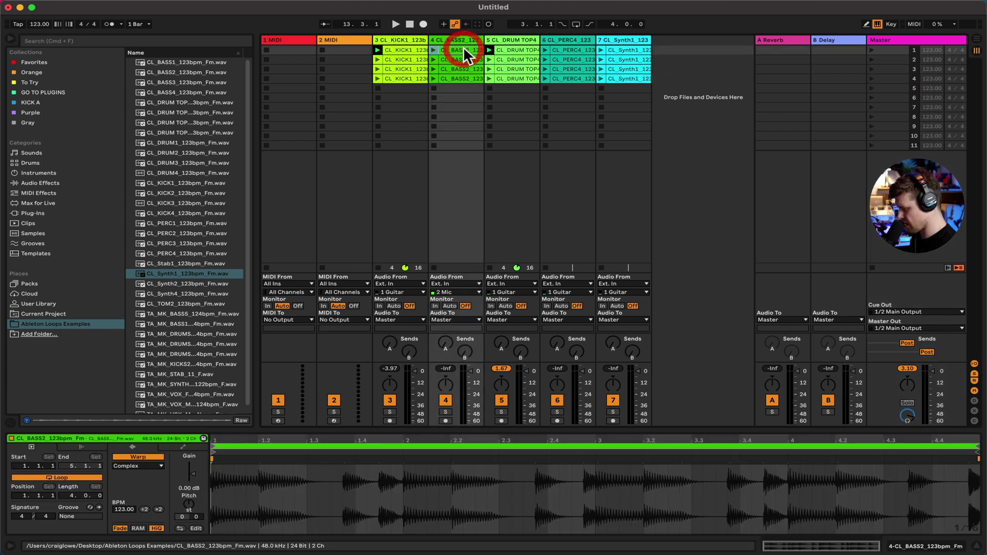
{"action": "left_click", "coordinate": [522, 45]}
{"action": "key", "text": "Delete"}
{"action": "left_click", "coordinate": [580, 49]}
{"action": "key", "text": "Delete"}
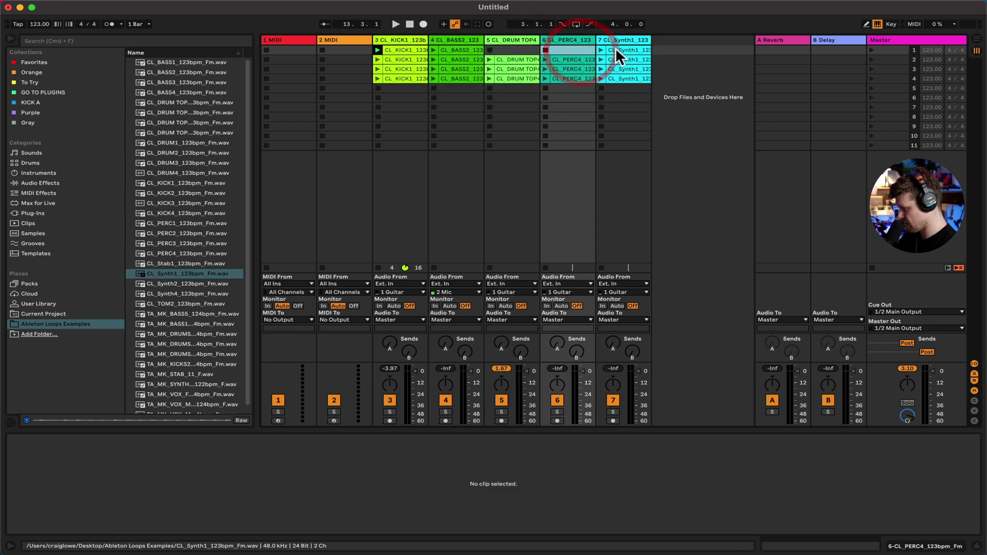
{"action": "left_click", "coordinate": [615, 49]}
{"action": "key", "text": "Delete"}
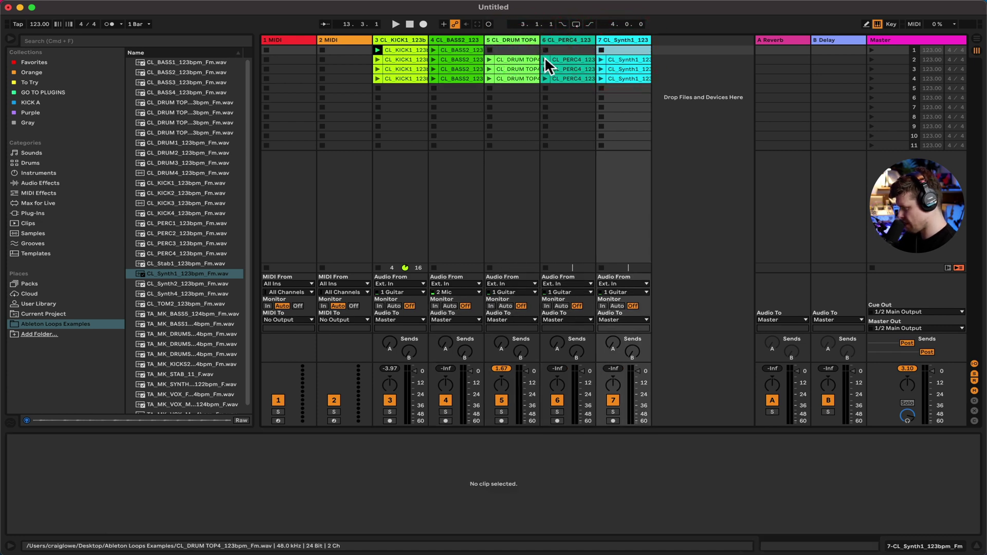
Remove drum top and synth from scene 2, drum top, perc and synth from scene 4; launch scene 1
{"action": "left_click", "coordinate": [518, 60]}
{"action": "key", "text": "Delete"}
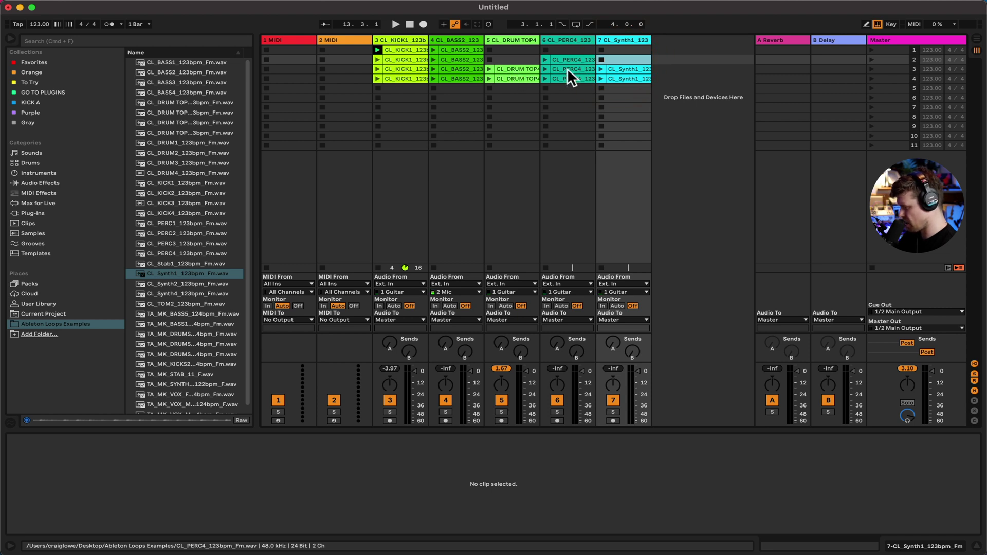
{"action": "left_click", "coordinate": [525, 77]}
{"action": "left_click", "coordinate": [622, 78], "text": "shift"}
{"action": "key", "text": "Delete"}
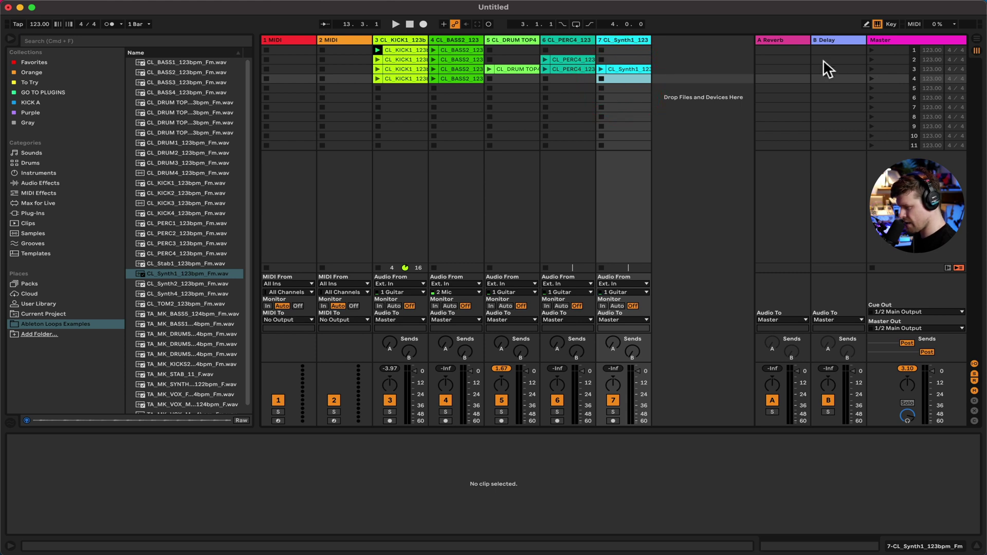
{"action": "left_click", "coordinate": [871, 50]}
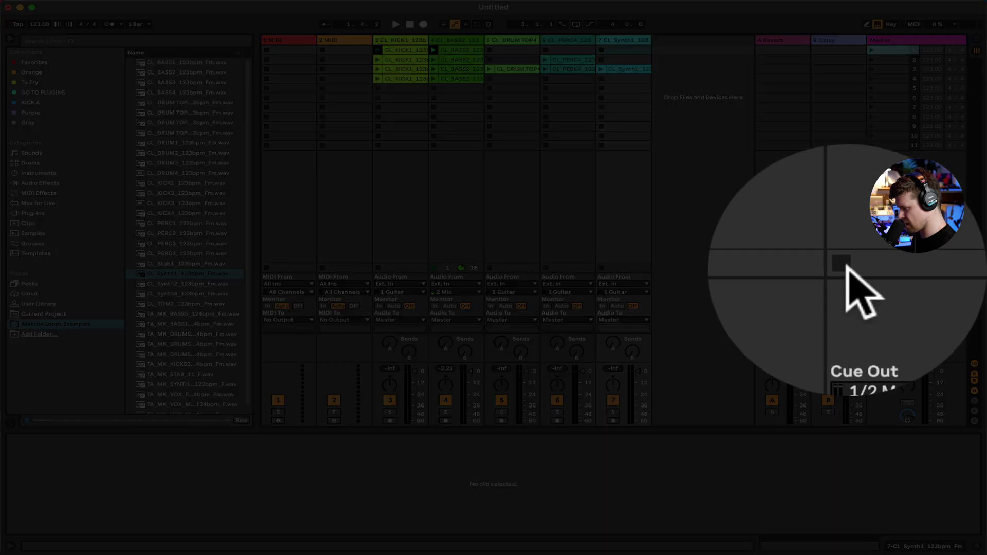
Launch scenes 1, 2, 3 and 4 in turn, relaunching CL_KICK1 during scene 3
{"action": "left_click", "coordinate": [841, 259]}
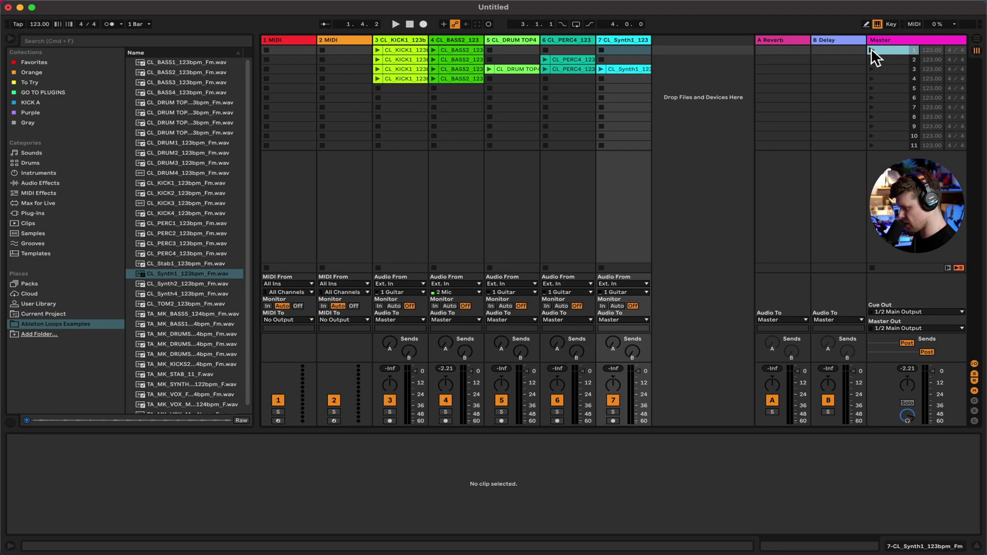
{"action": "left_click", "coordinate": [871, 49]}
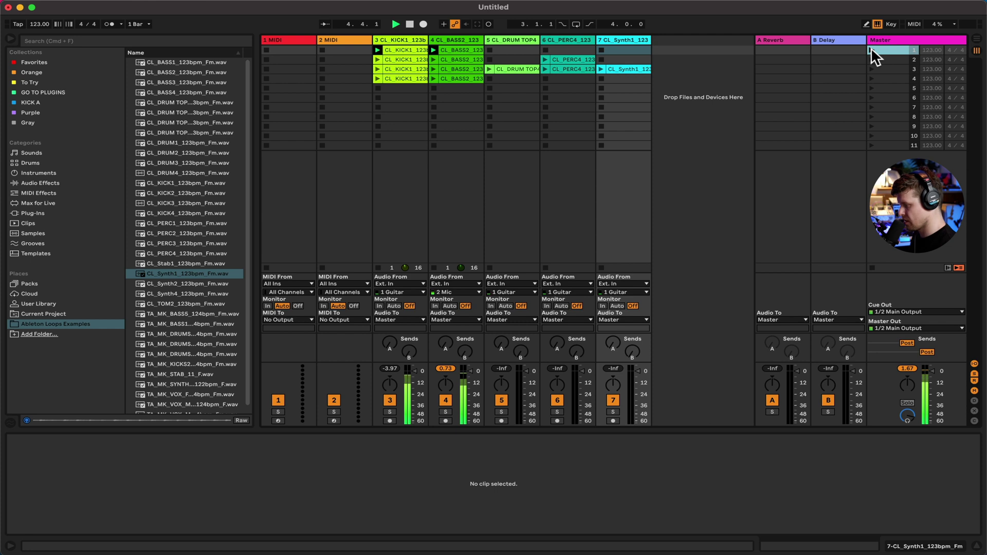
{"action": "left_click", "coordinate": [871, 59]}
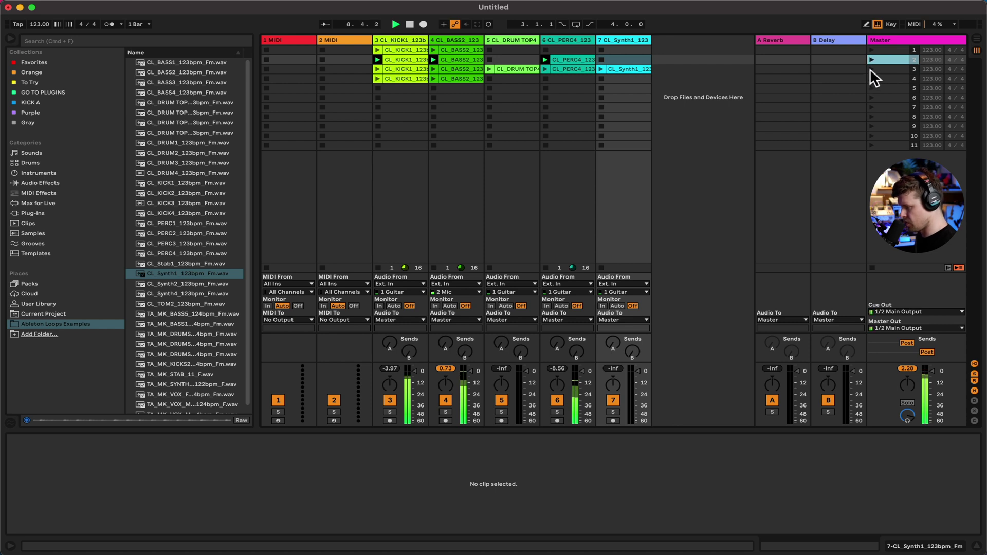
{"action": "left_click", "coordinate": [871, 69]}
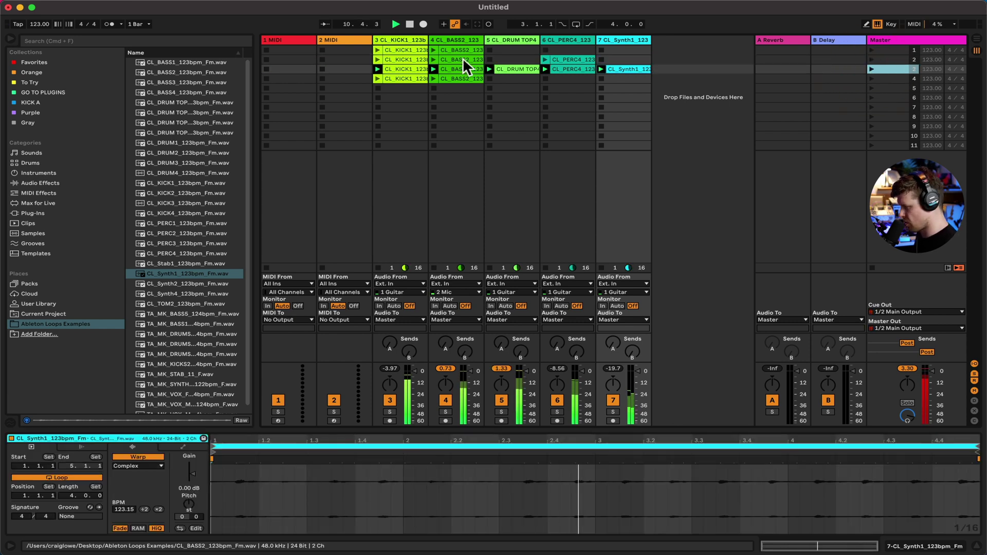
{"action": "left_click", "coordinate": [377, 69]}
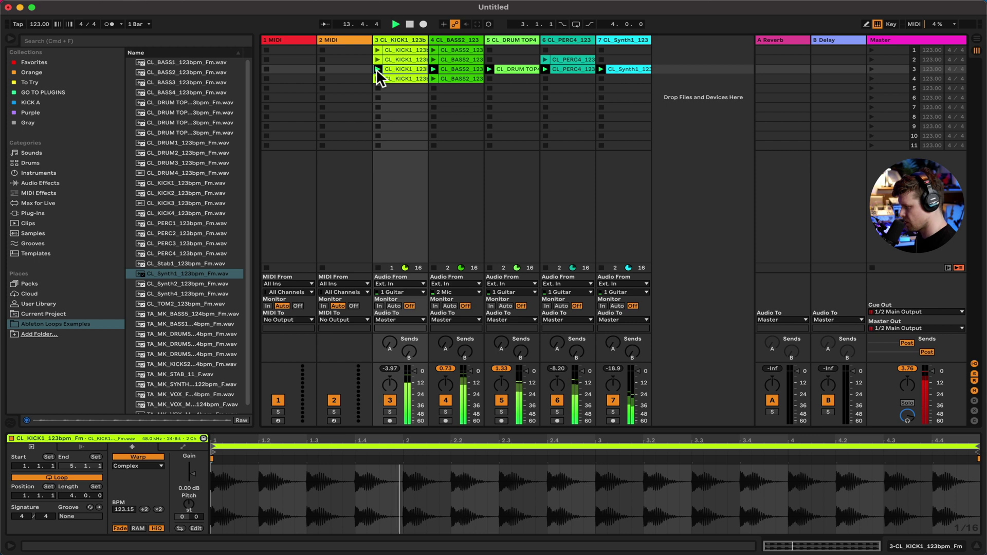
{"action": "left_click", "coordinate": [871, 78]}
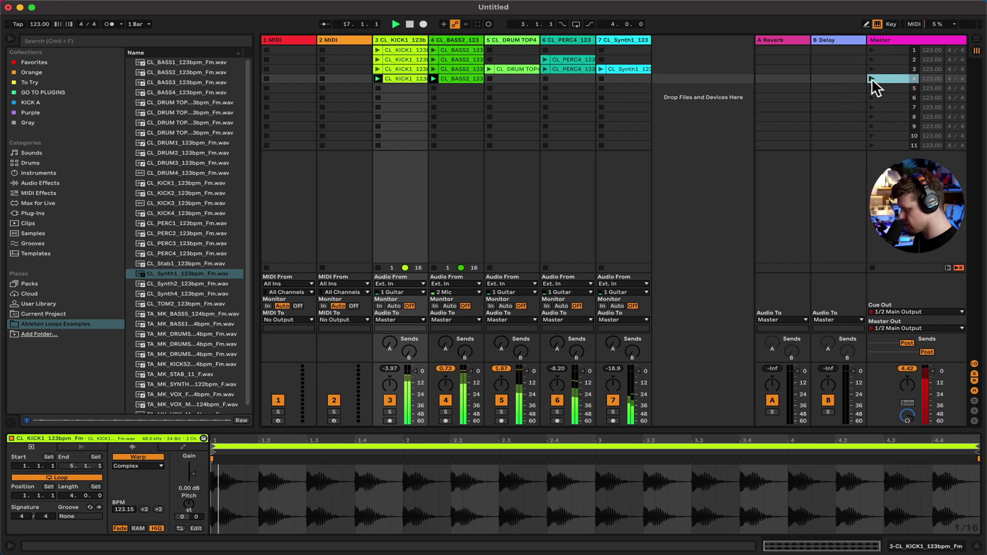